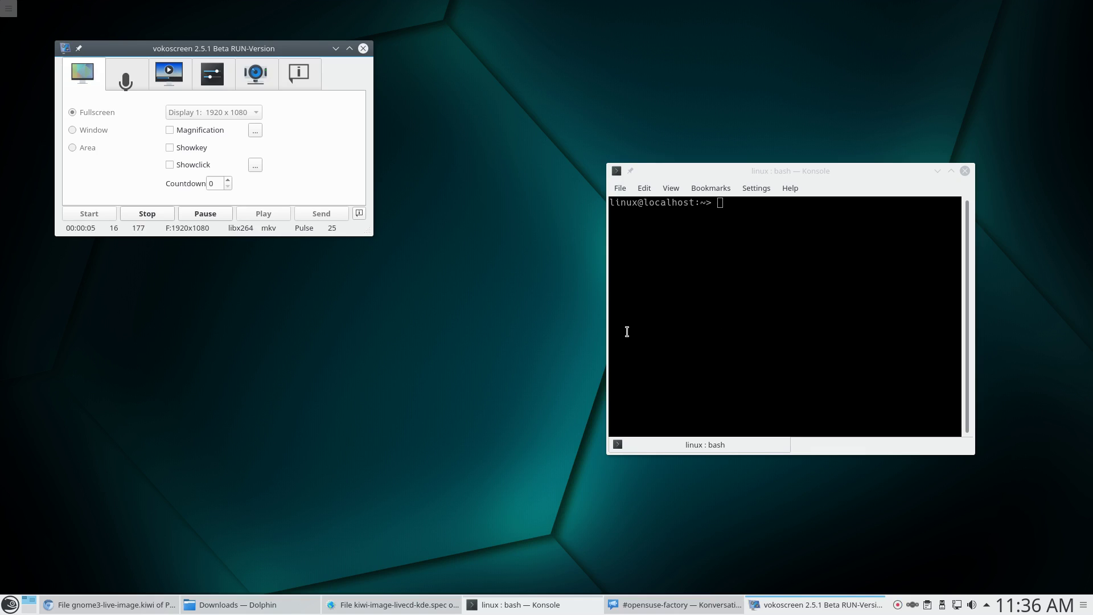
Run cat /proc/cmdline in Konsole and select the openSUSE ISO image name in the output
click(661, 322)
text(cat )
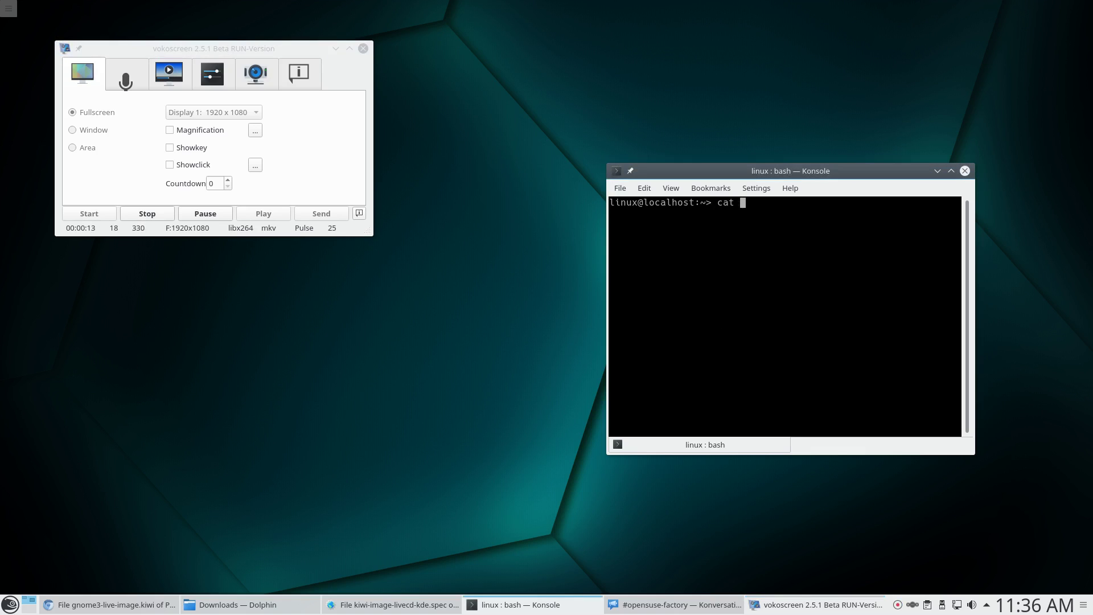
text(/proc/cmdline)
key(Return)
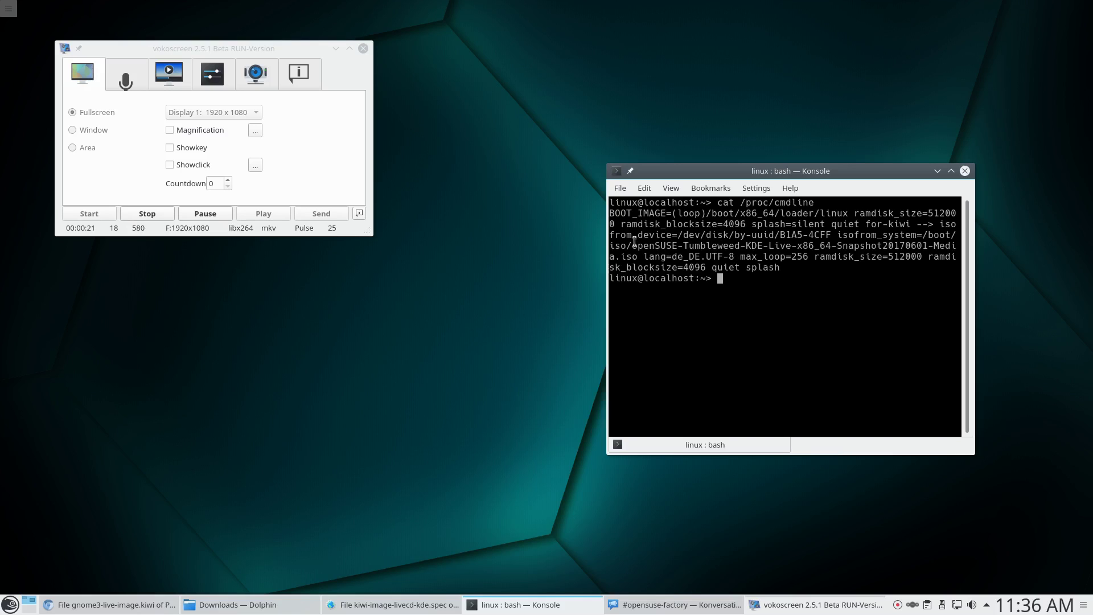
mouse_move(633, 246)
mouse_down()
mouse_move(859, 246)
mouse_move(638, 256)
mouse_up()
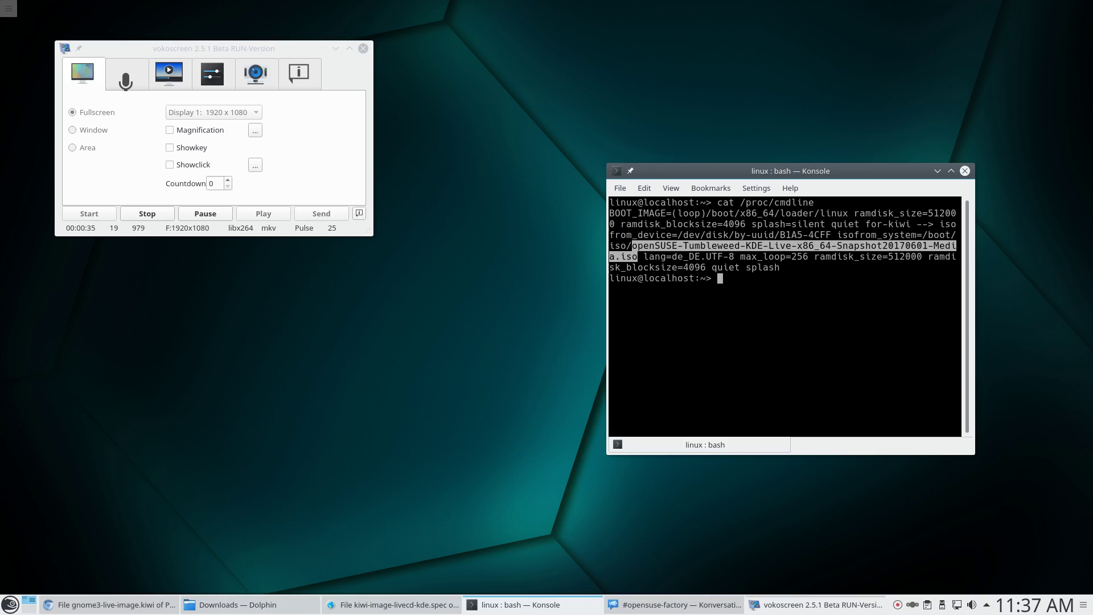
Launch System Settings via the application menu's Settings > Configure Desktop entry
click(10, 605)
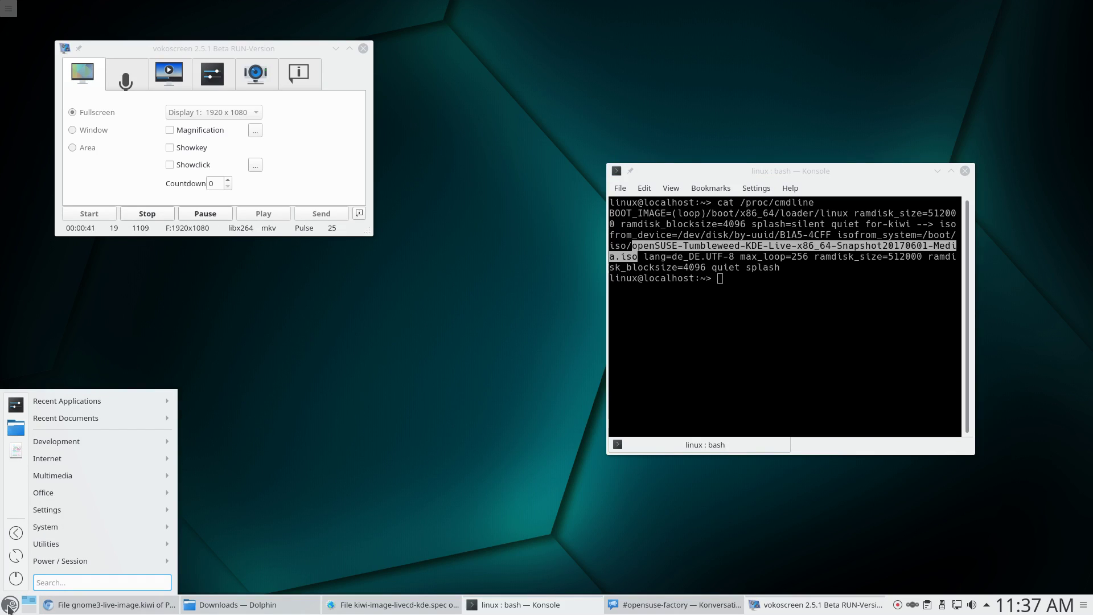
mouse_move(86, 510)
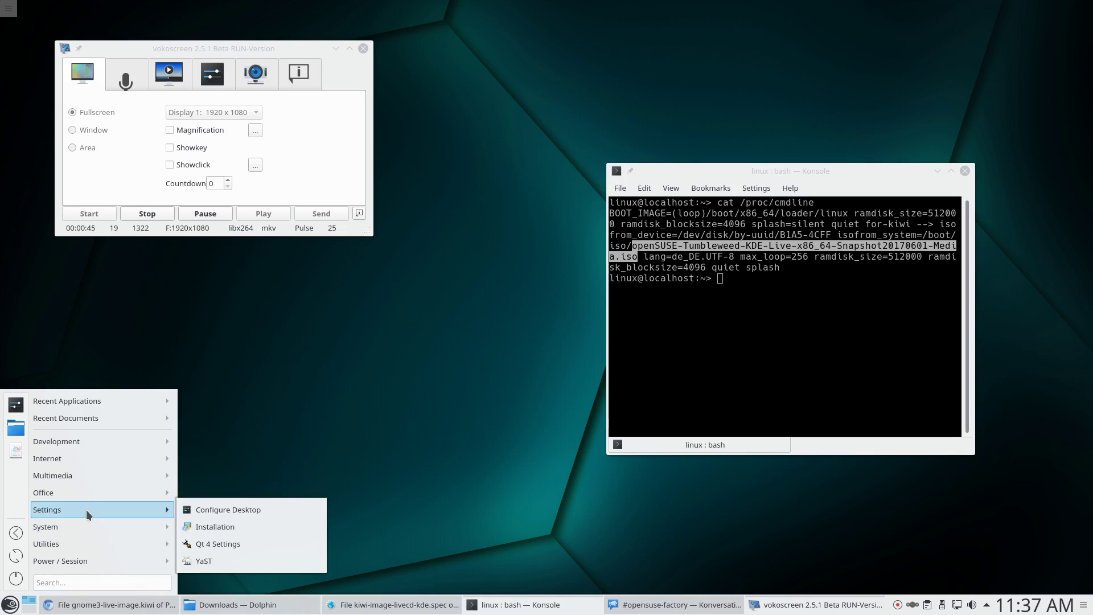
click(272, 509)
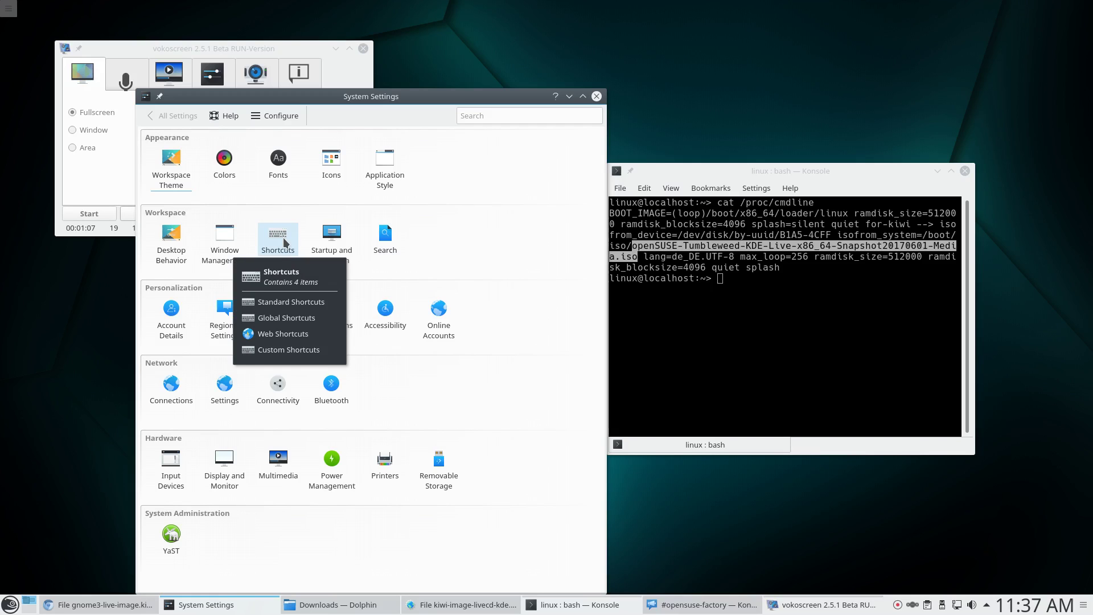
Browse the Shortcuts and Web Shortcuts pages, then return to the All Settings overview
click(283, 240)
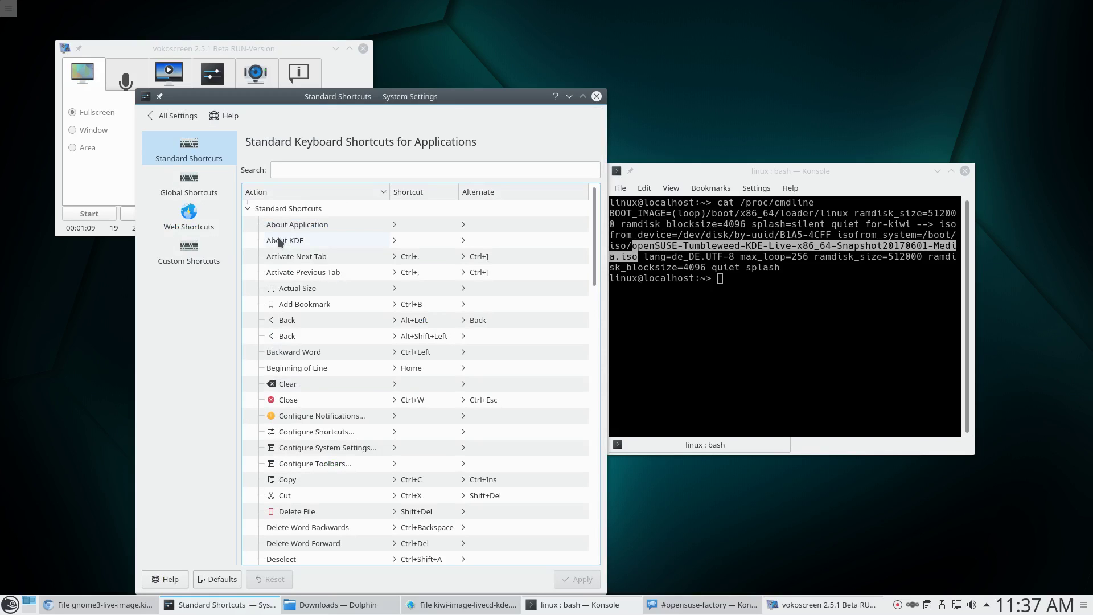
click(191, 206)
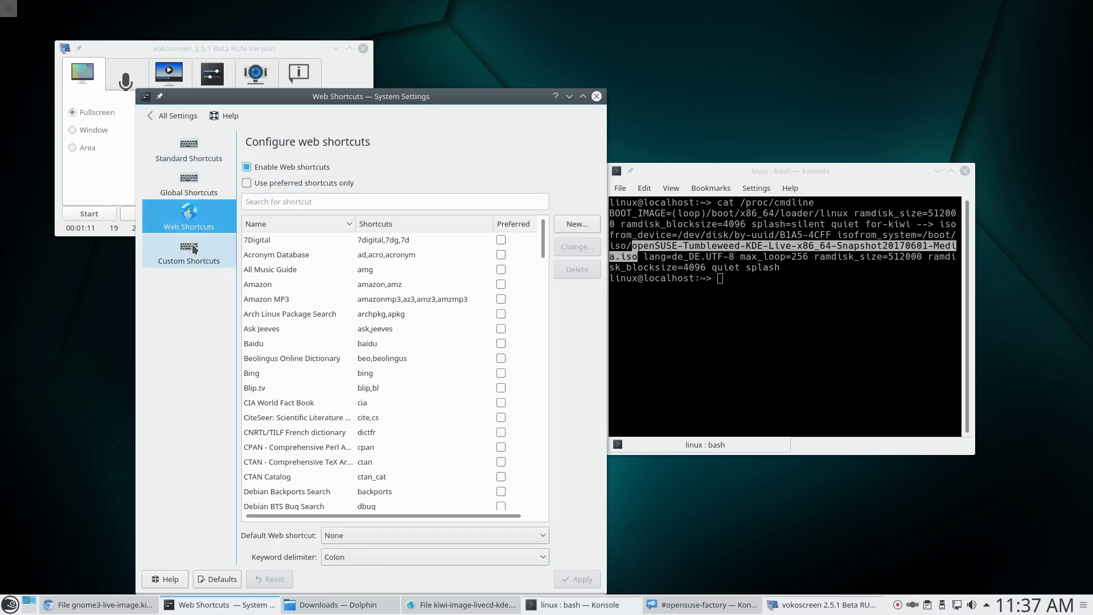
key(Down)
click(177, 116)
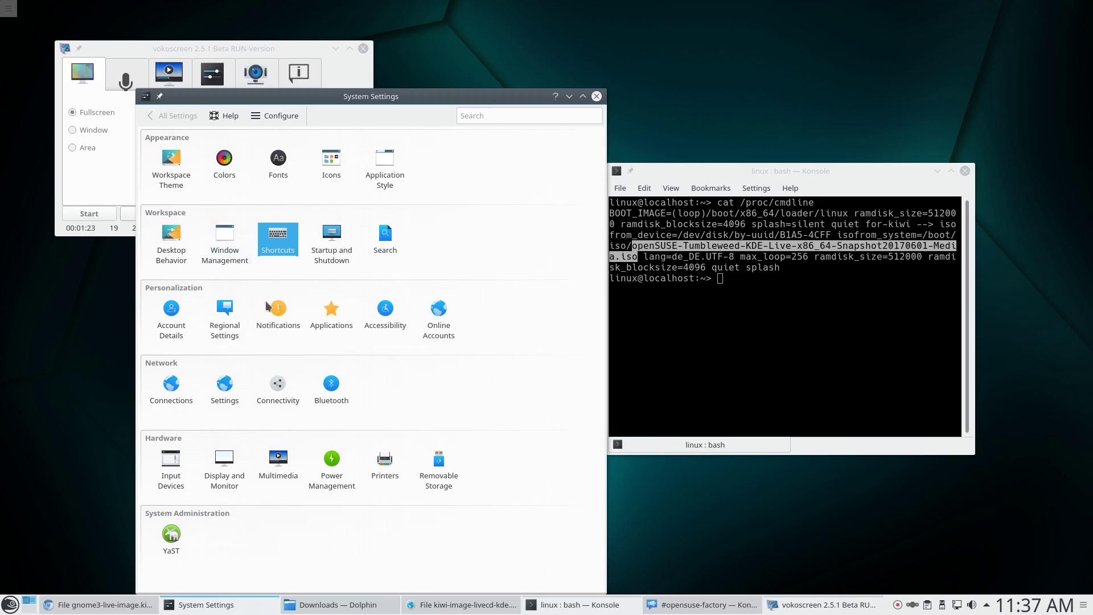
click(227, 340)
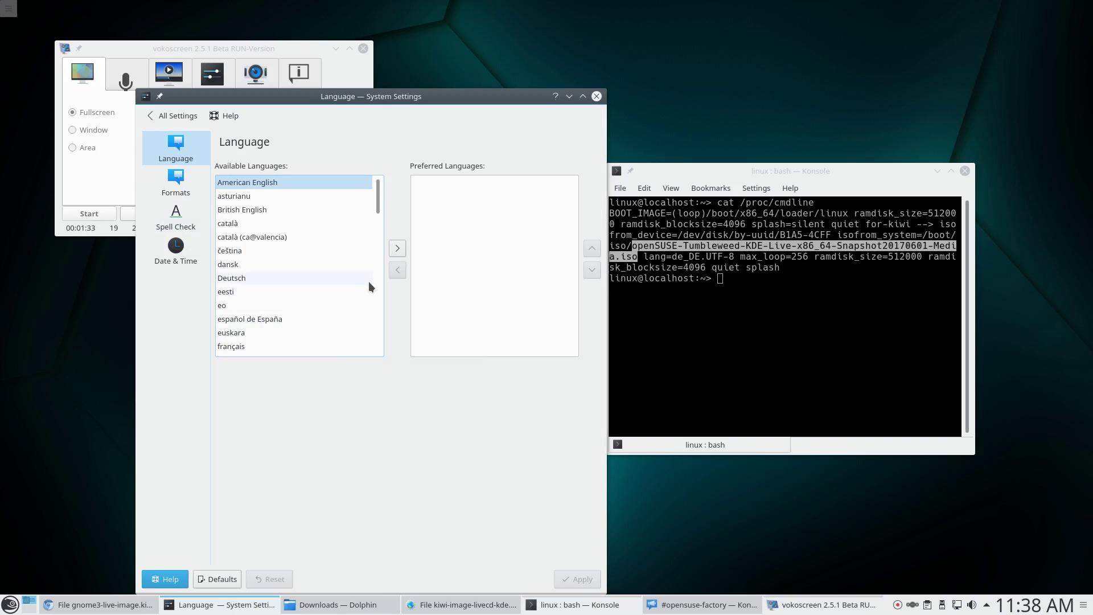
click(183, 181)
click(180, 211)
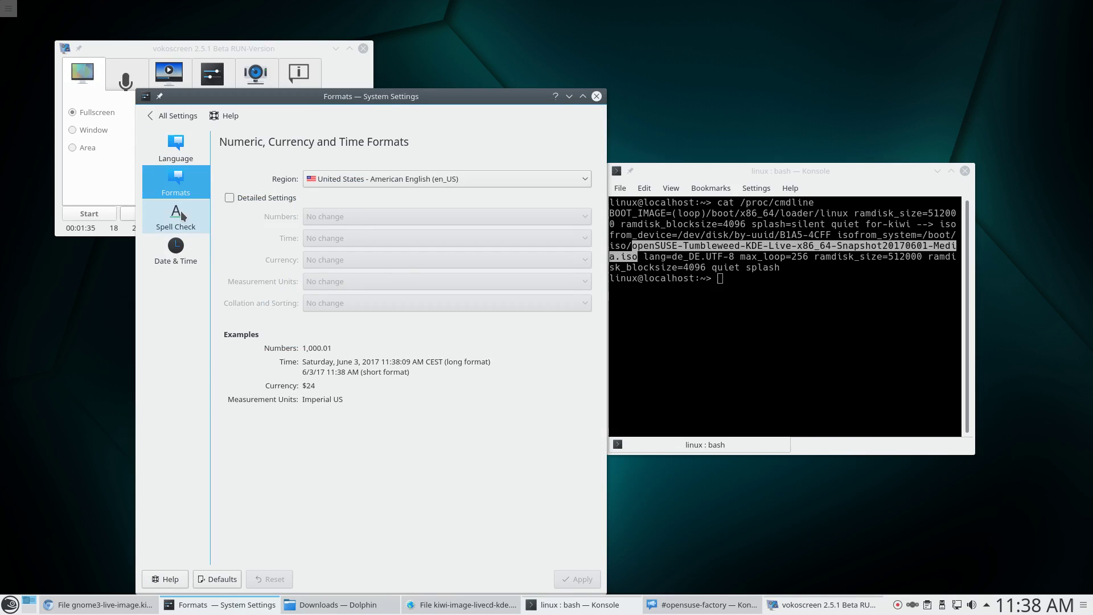
click(178, 246)
click(171, 116)
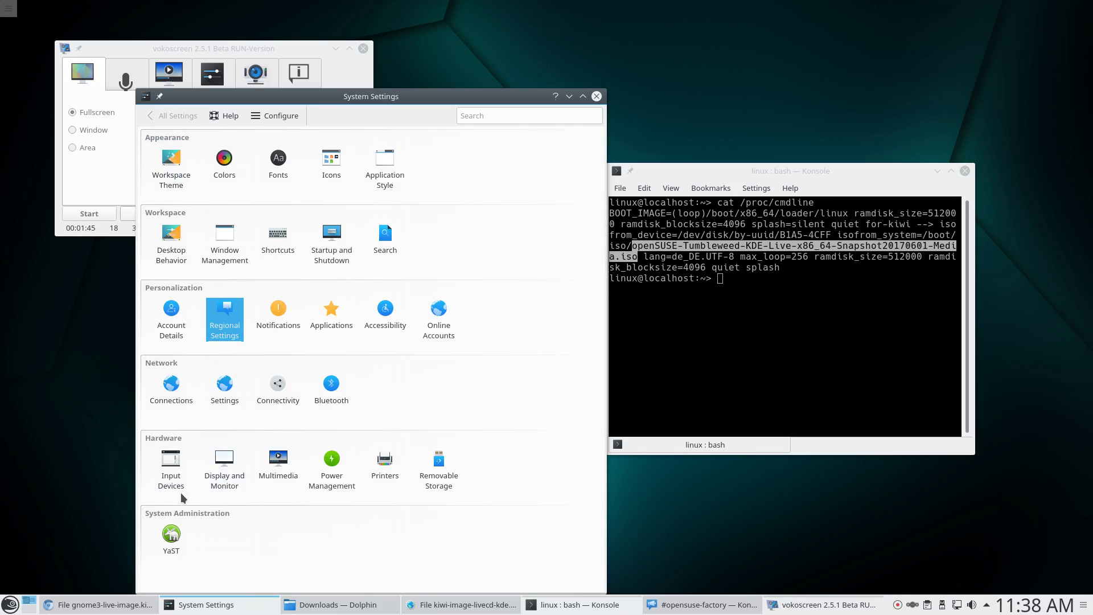
mouse_move(179, 493)
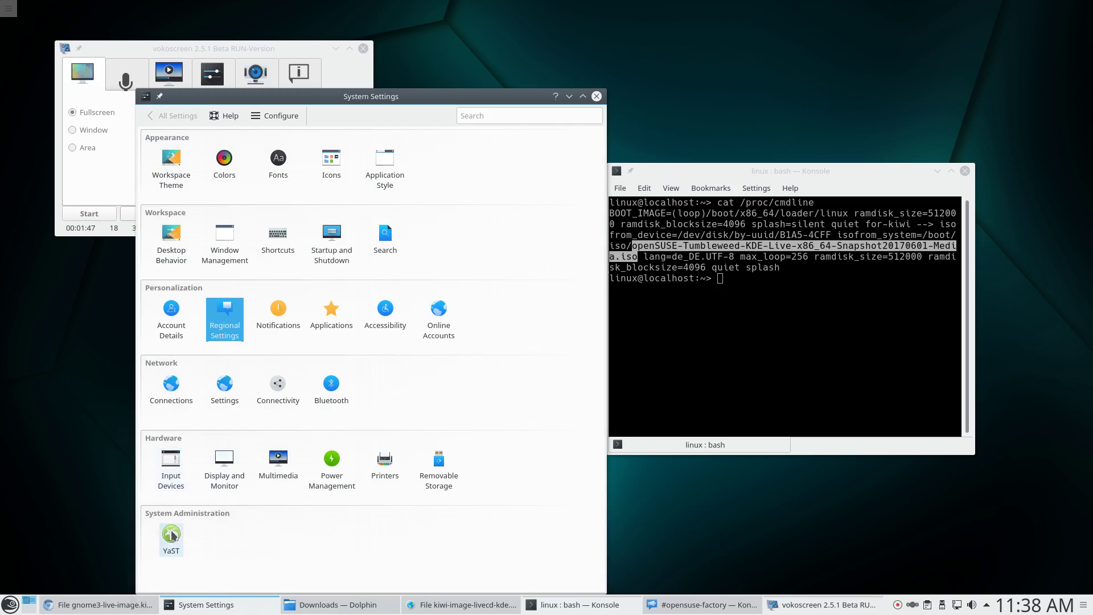
click(172, 468)
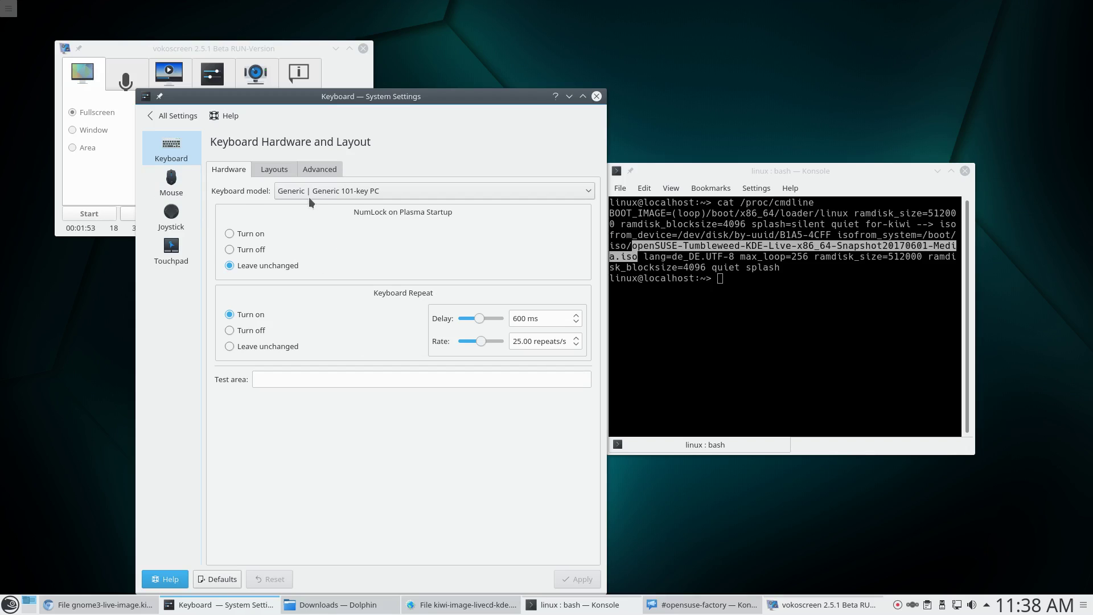
click(279, 171)
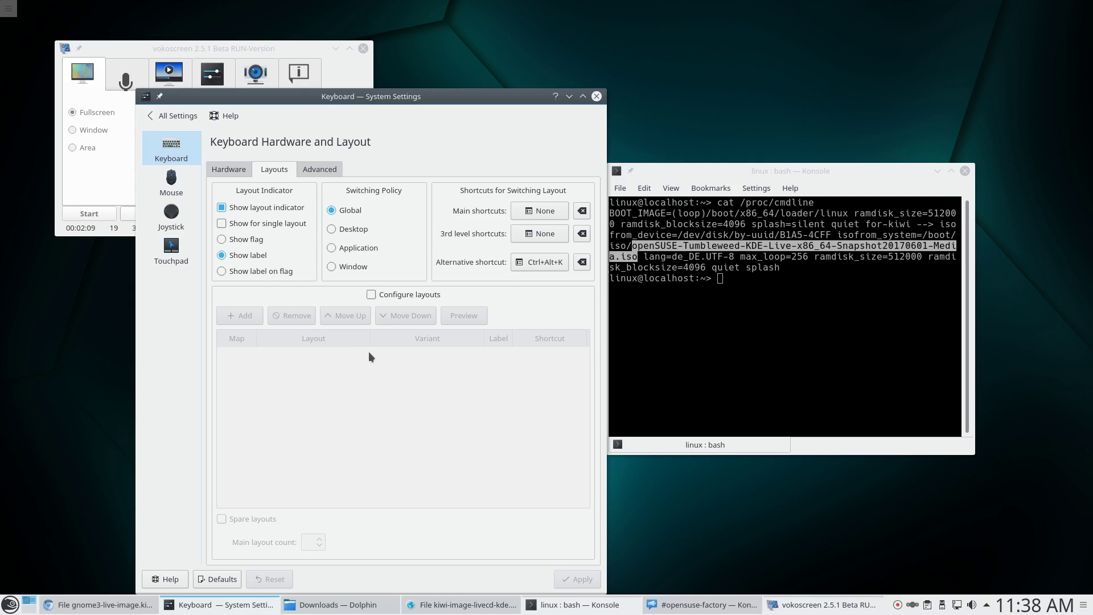
click(319, 171)
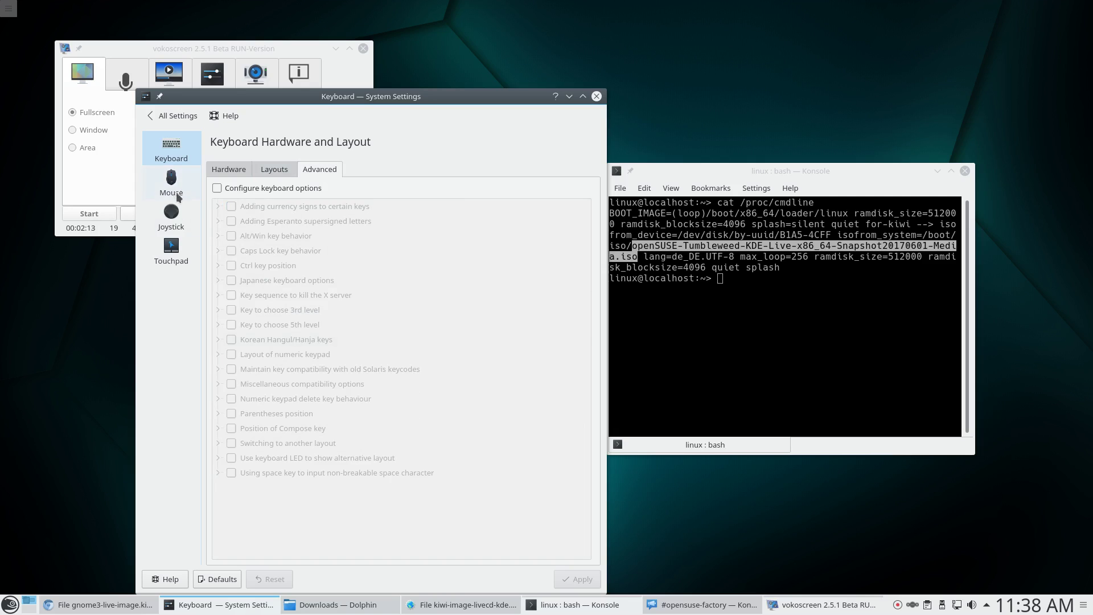
click(186, 119)
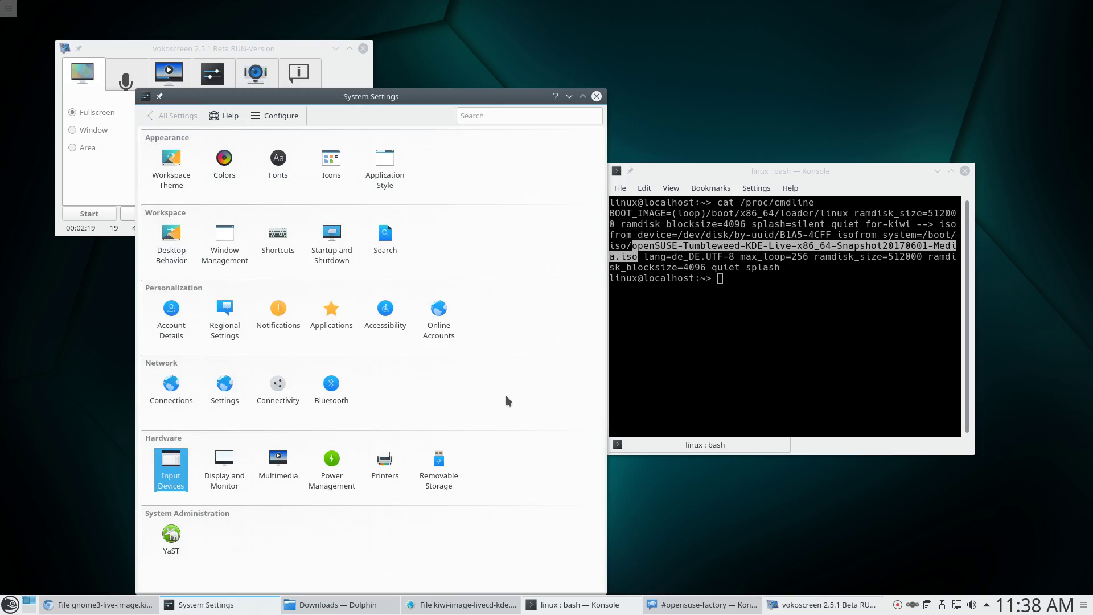
Search System Settings for 'keyboard lang', which matches no settings module
click(466, 117)
text(key)
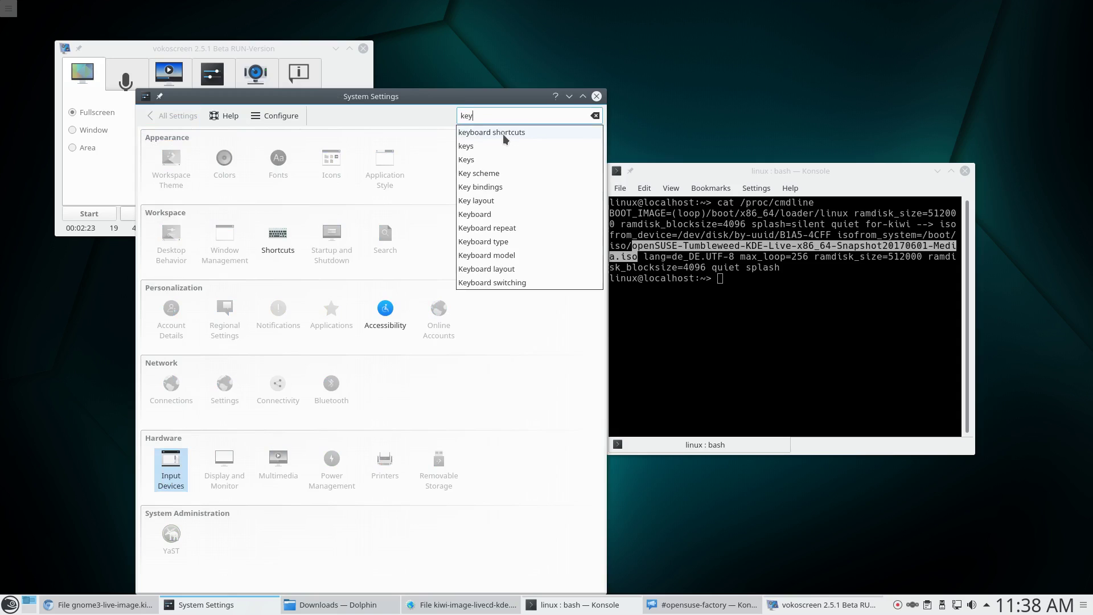
text(board)
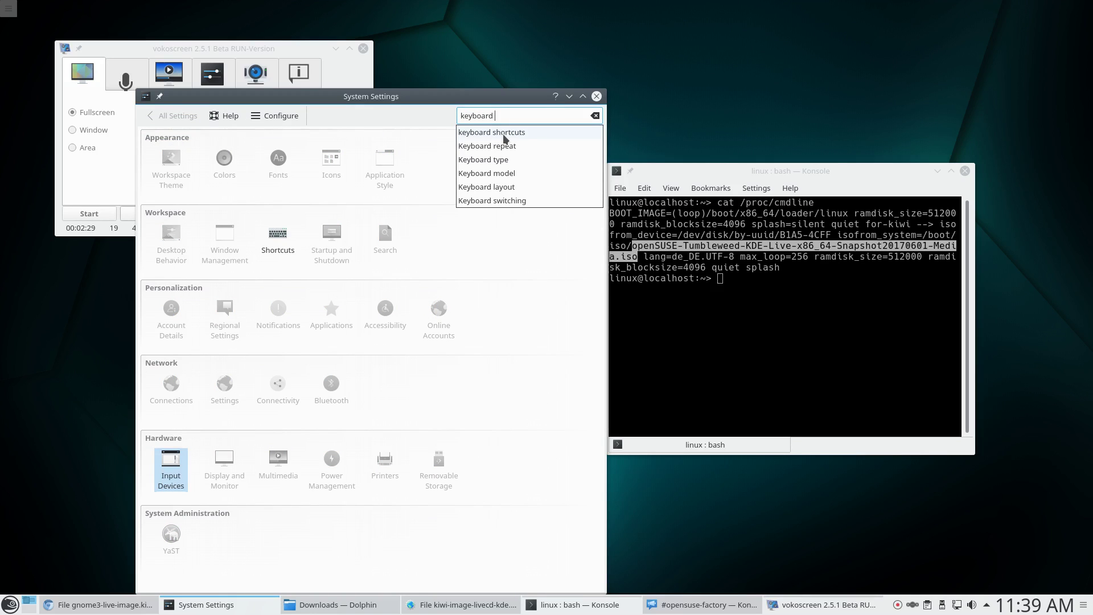
text(language)
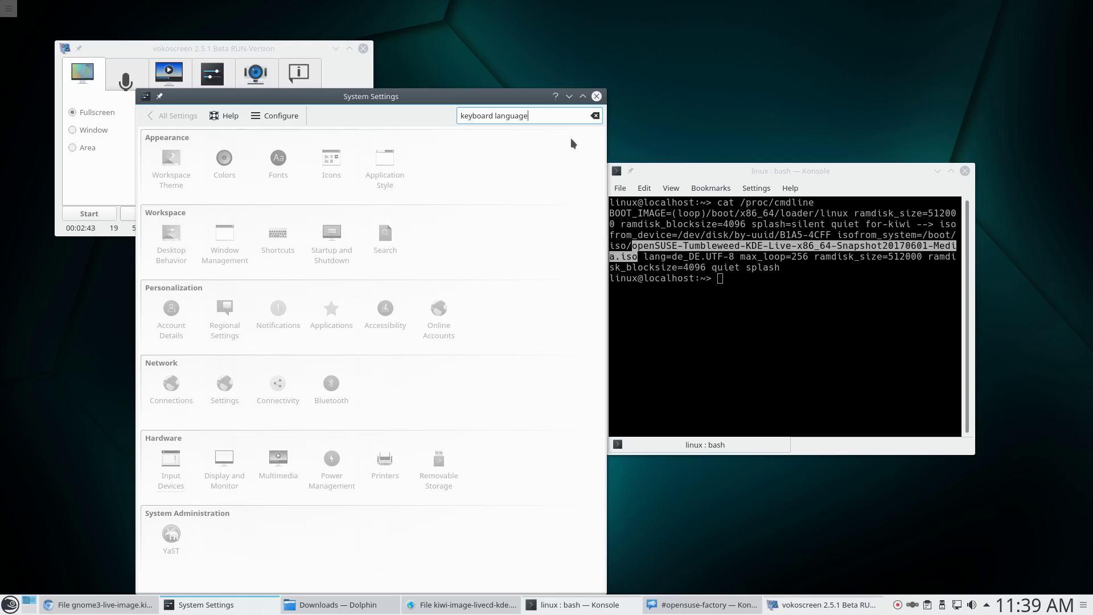
Clear the settings search and start YaST from the launcher's Settings menu
click(595, 116)
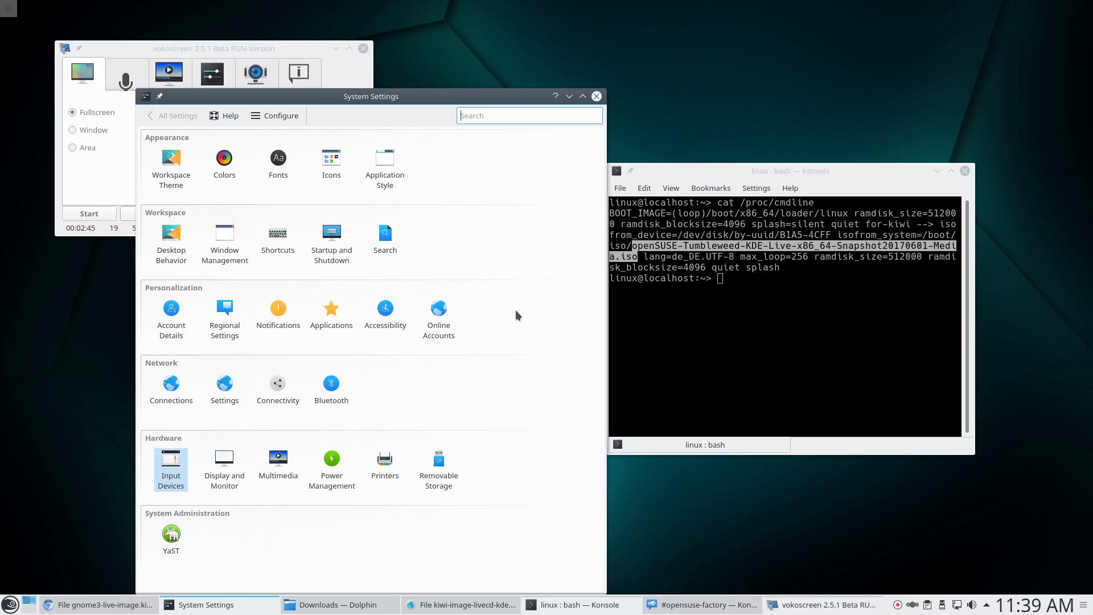
click(10, 604)
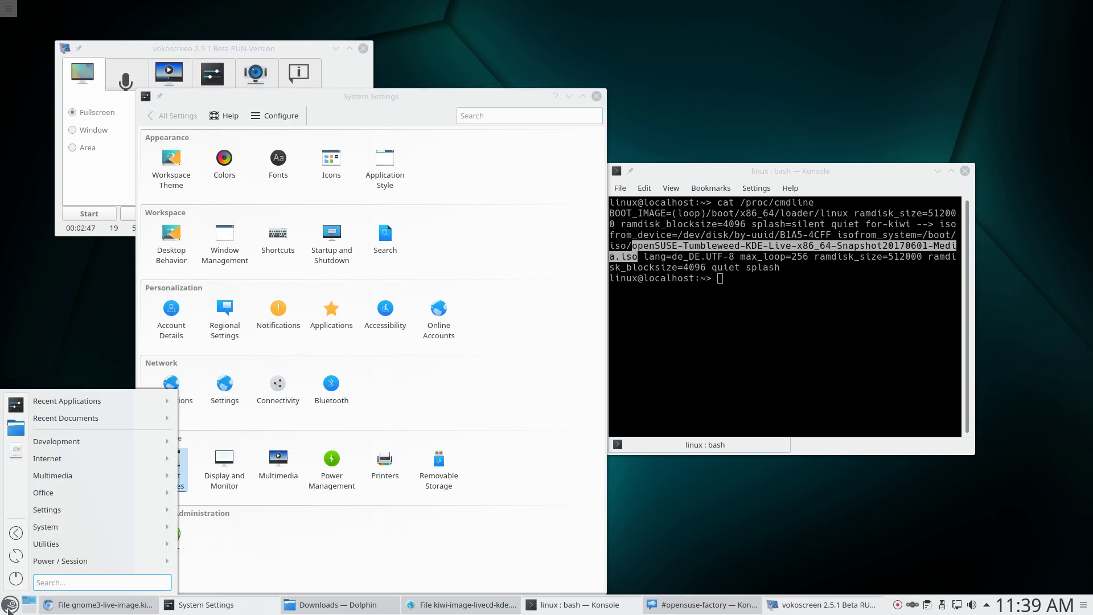
mouse_move(73, 508)
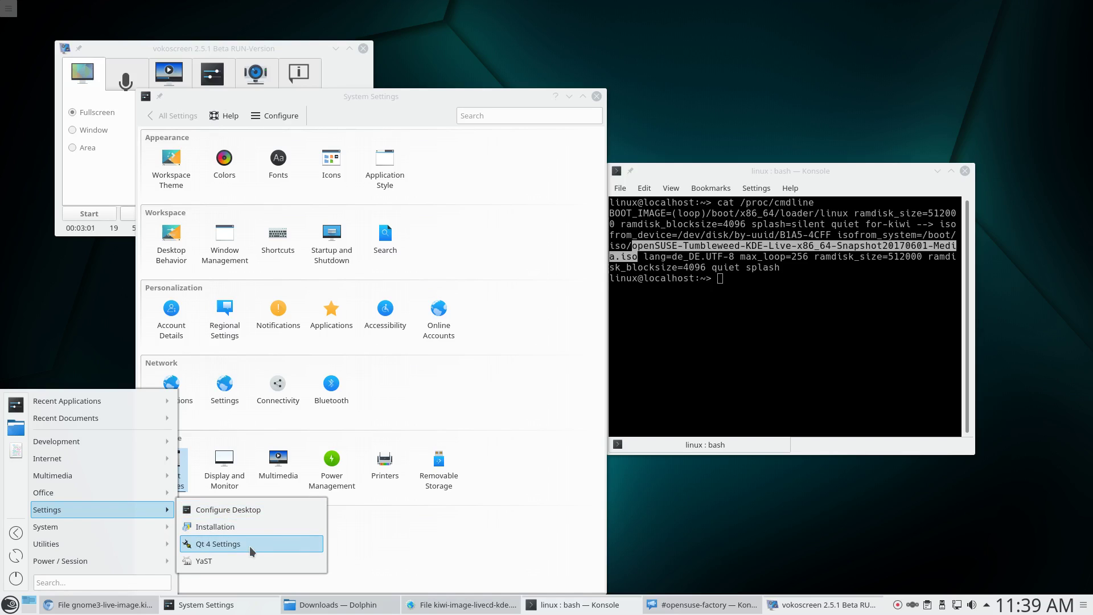
click(244, 564)
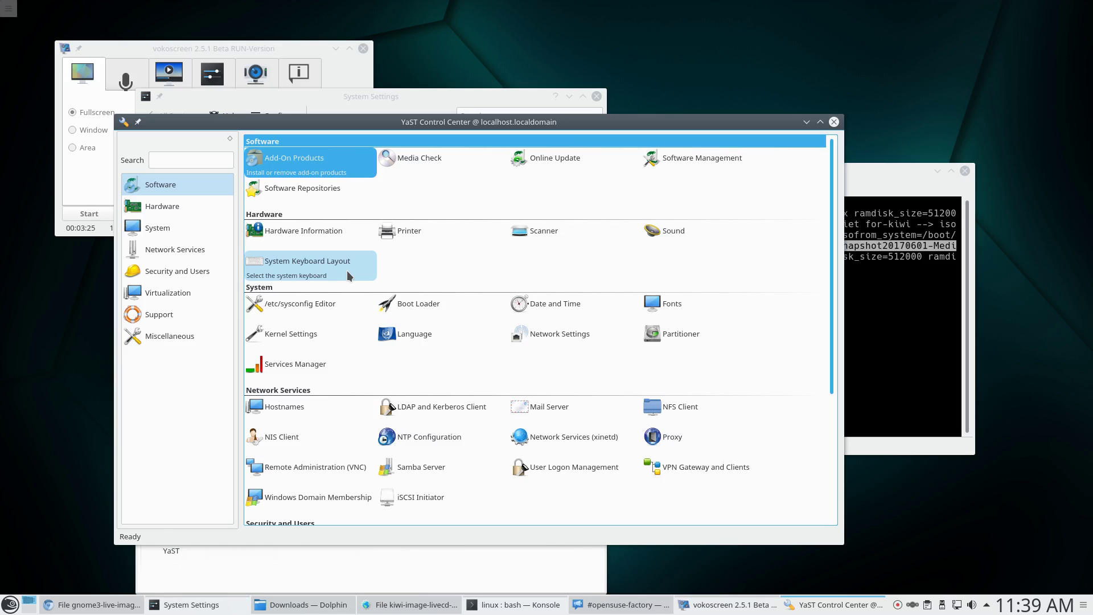
Open System Keyboard Layout and type ;'[ in the Test field
click(347, 273)
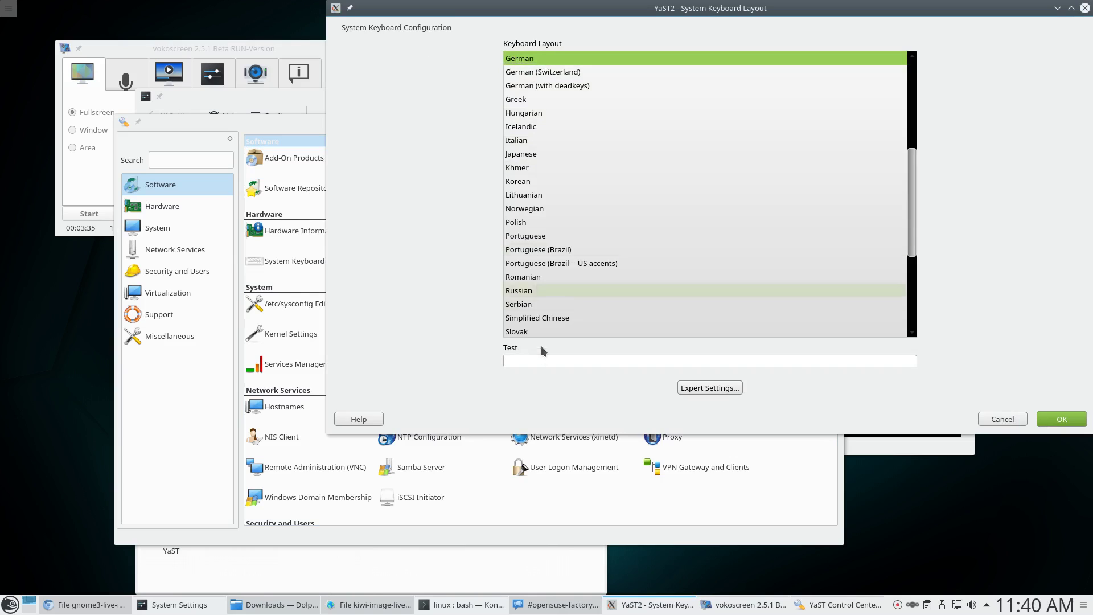
click(517, 360)
text(;'[)
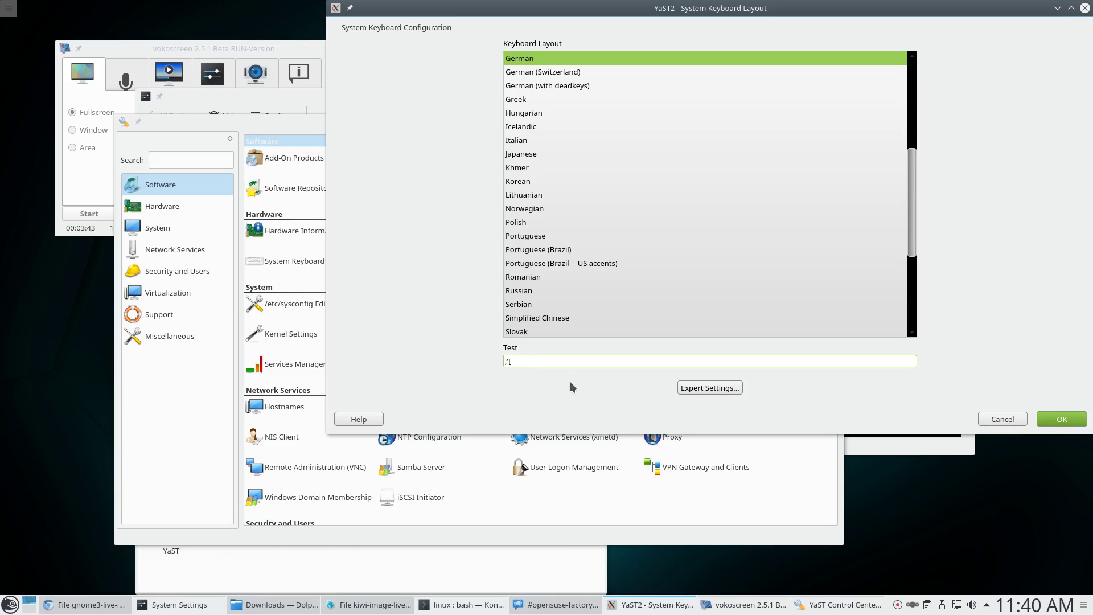
scroll(559, 259, up, 3)
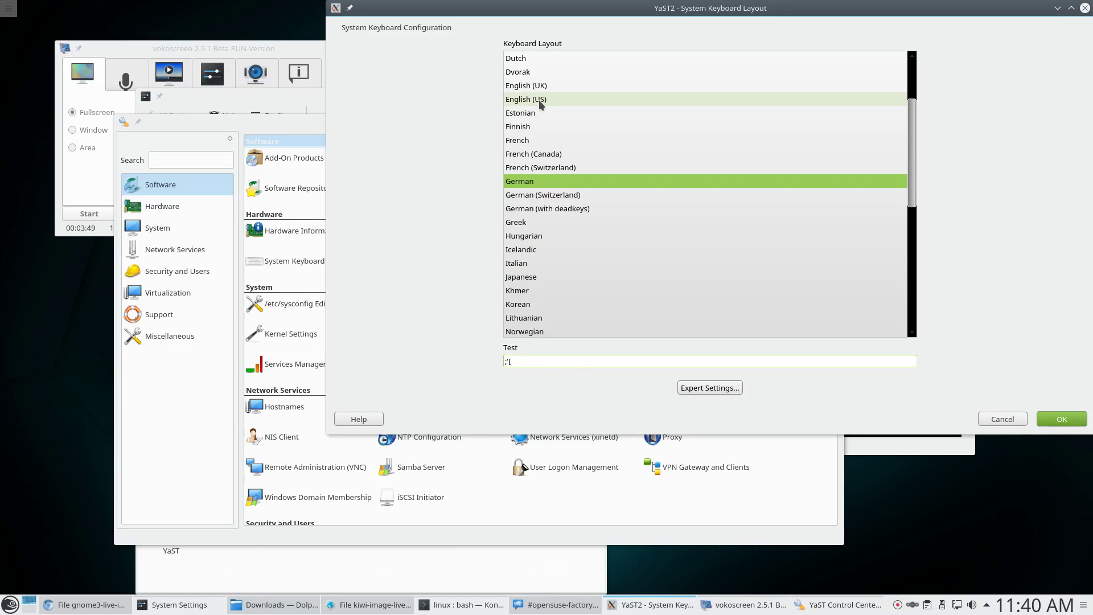
Compare typing under English (US), then select German and type öäü umlauts in Test
click(539, 100)
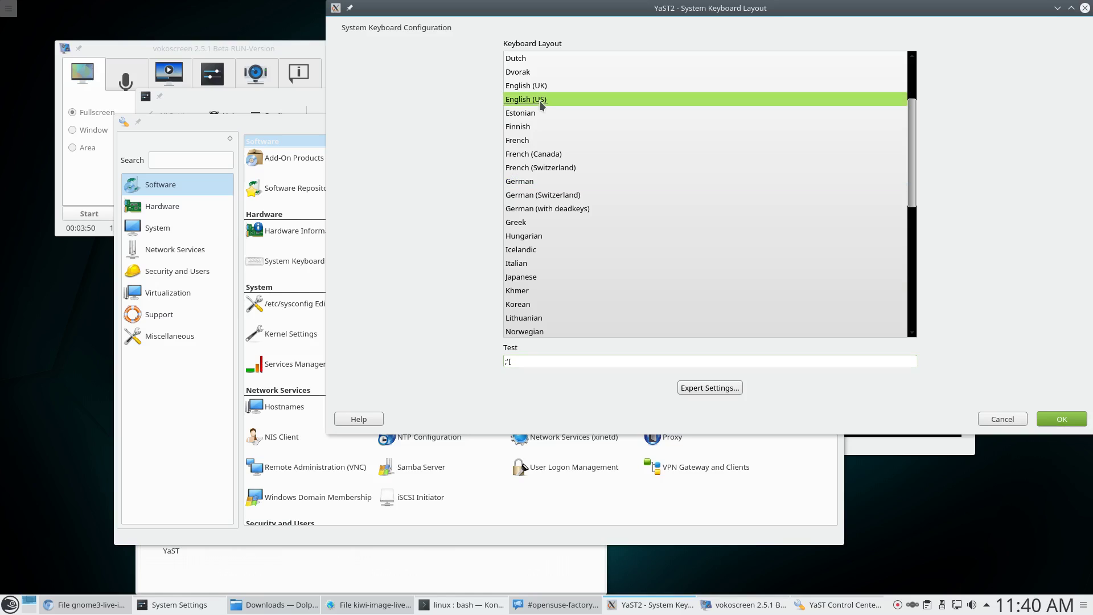
click(554, 364)
text(;')
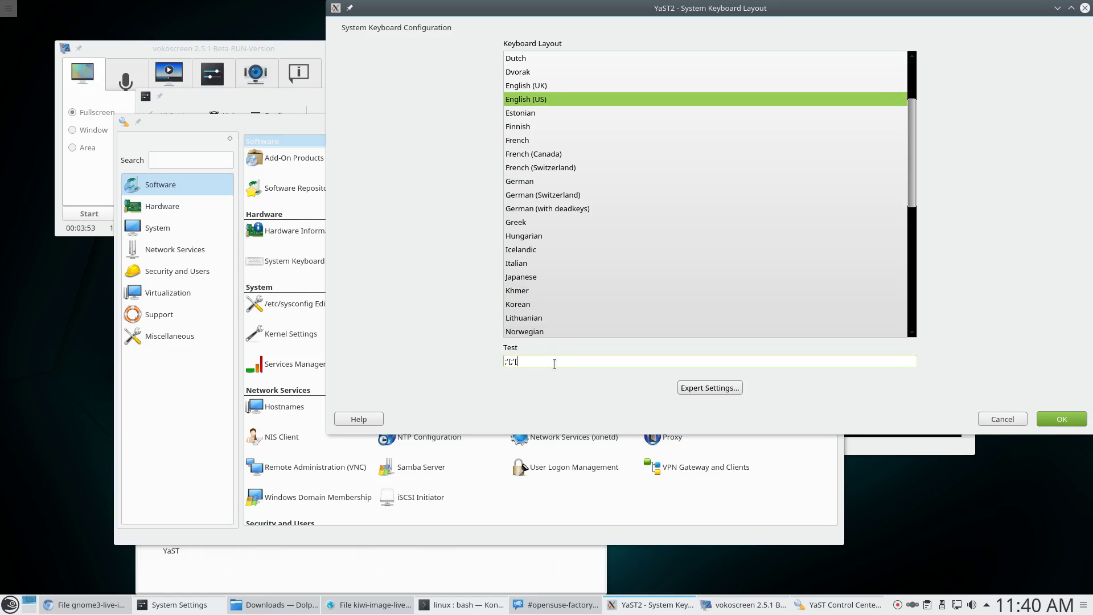
text(['[\;'\;][p)
click(530, 185)
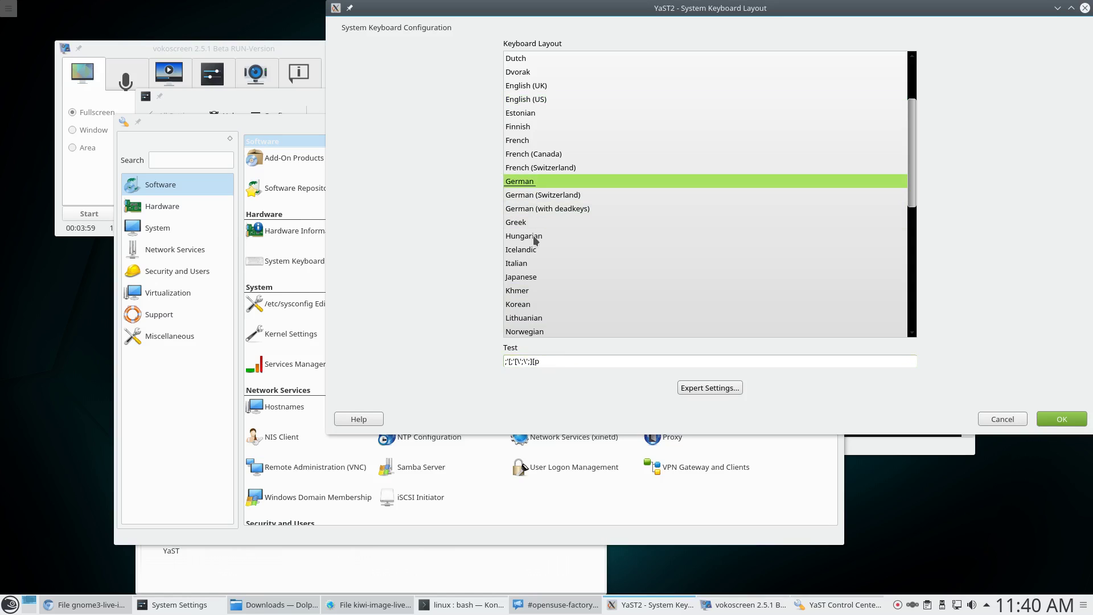
text(öäüäöäöüäöäöü)
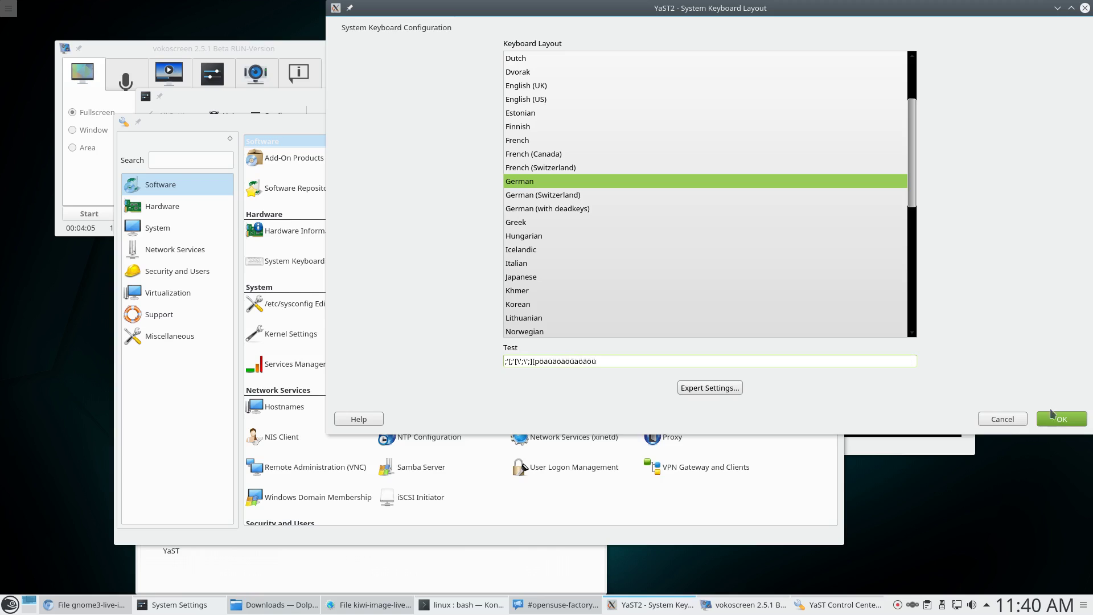
Confirm the German keyboard layout with OK so the system configuration updates
click(1070, 420)
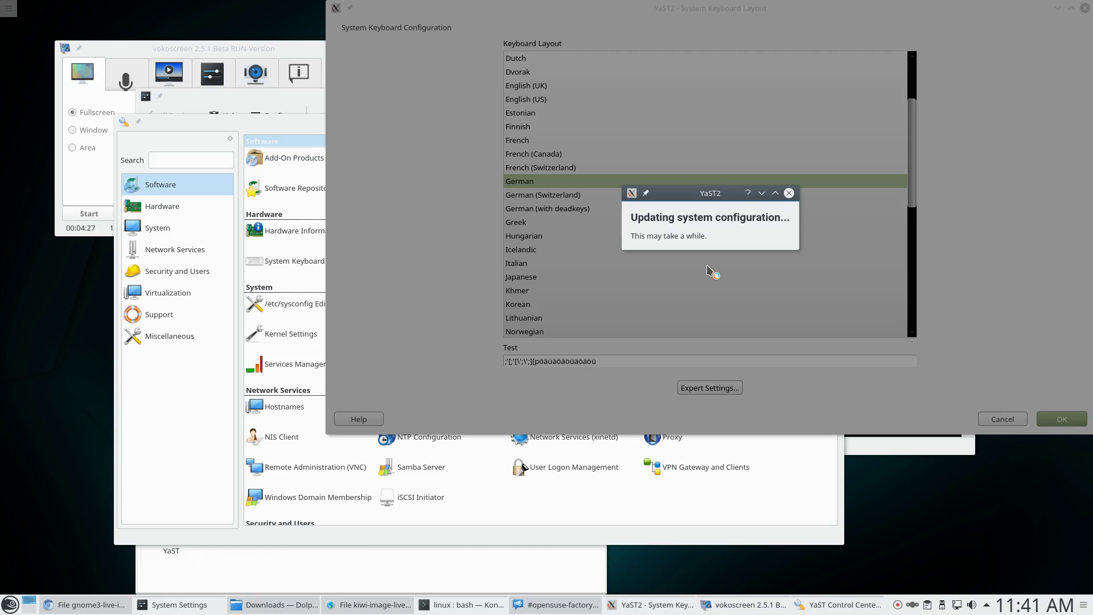
Launch Kate from the launcher search and type 'öäüäöäöü' into a new document
click(9, 604)
text(kate)
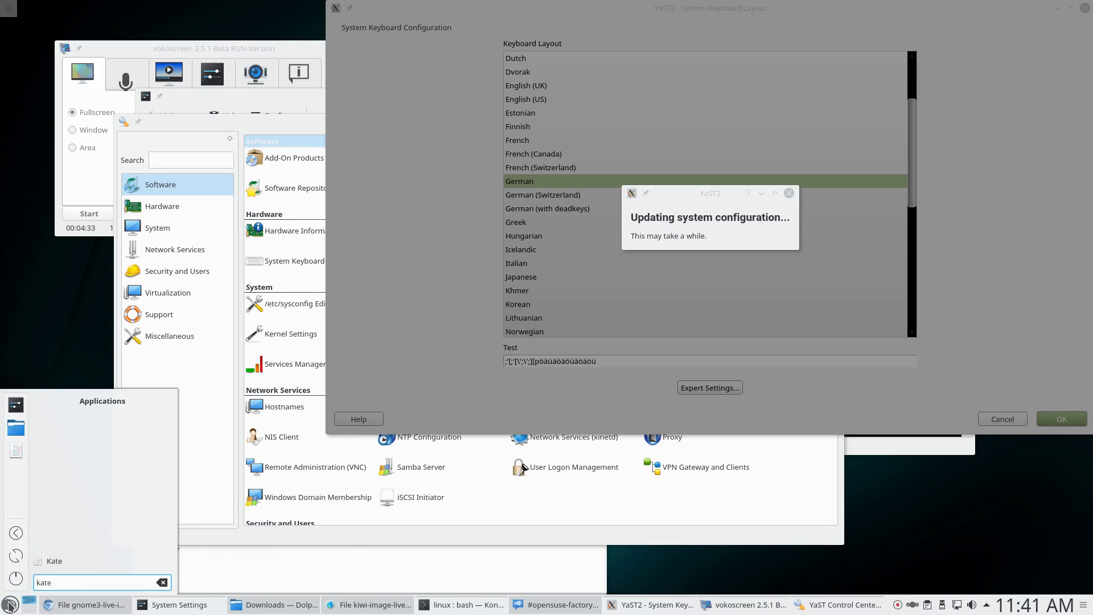
key(Return)
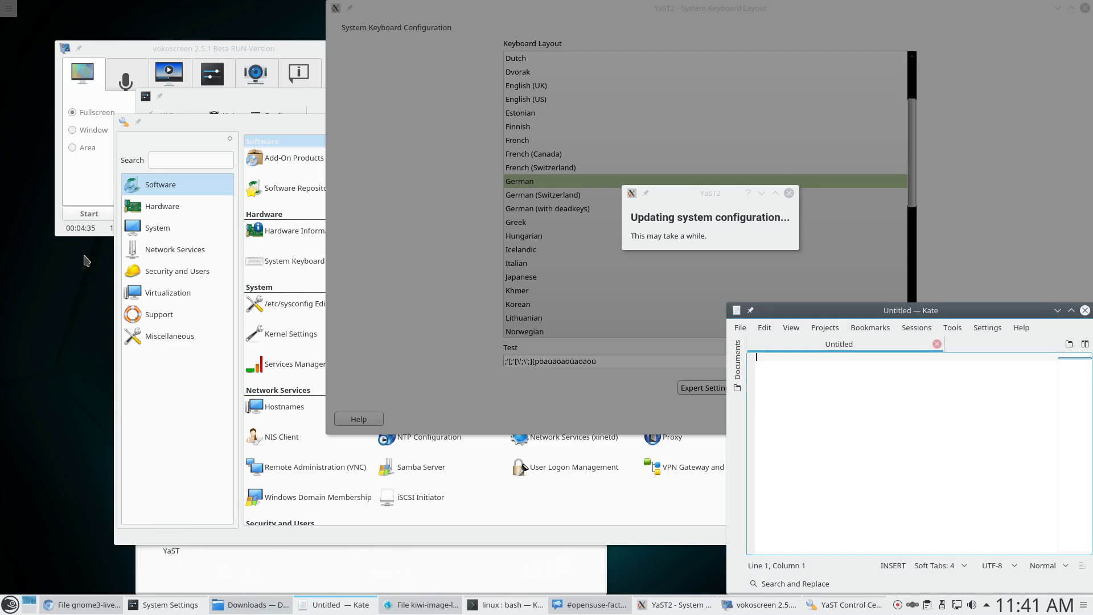
text(öäüäöäöü)
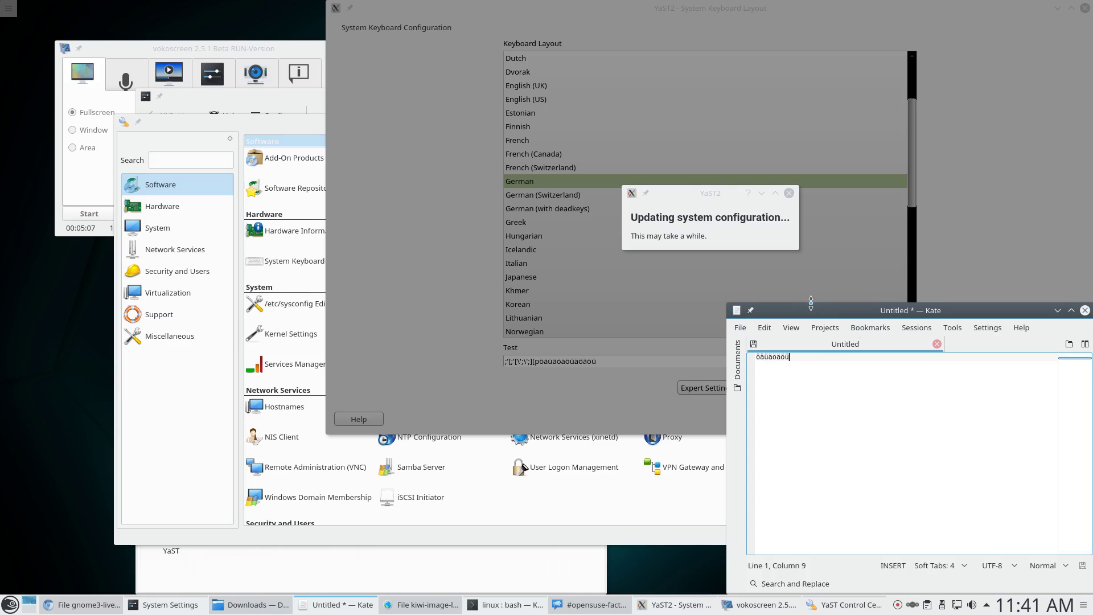
Move Kate lower, check YaST's finished update, then type 'öäöäöüö' in the Kate document
drag(810, 301, 810, 434)
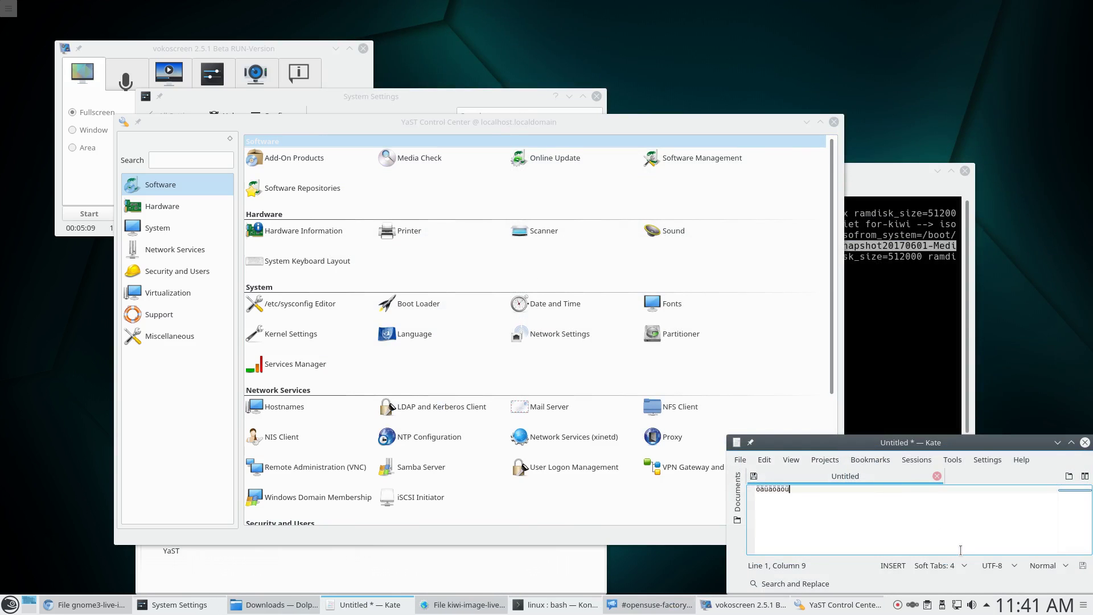
click(837, 605)
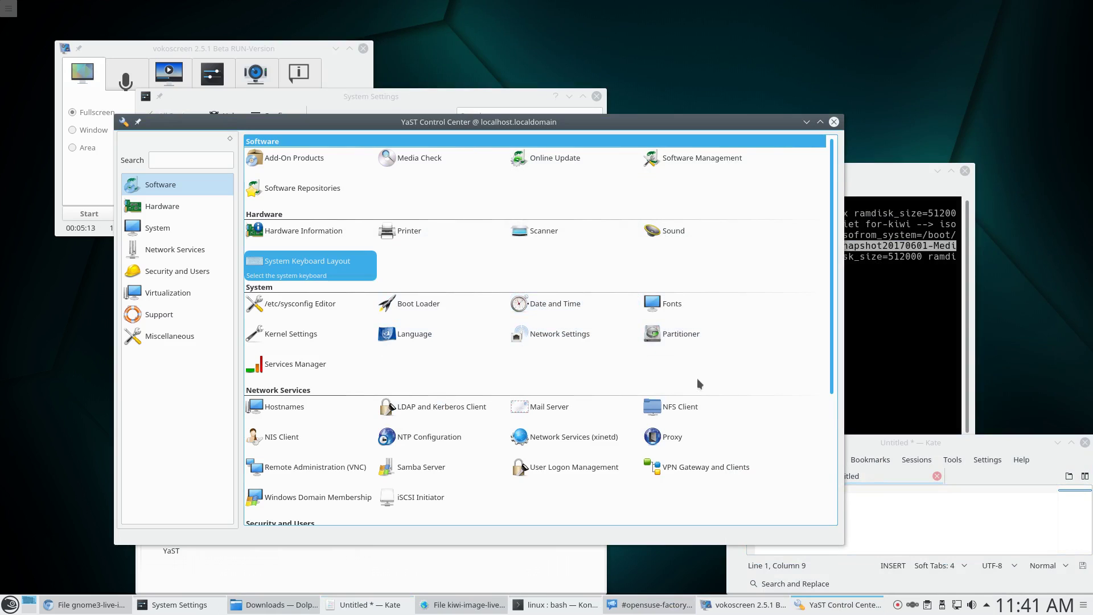
click(887, 487)
text(öäüäöäöüöäöäöüö)
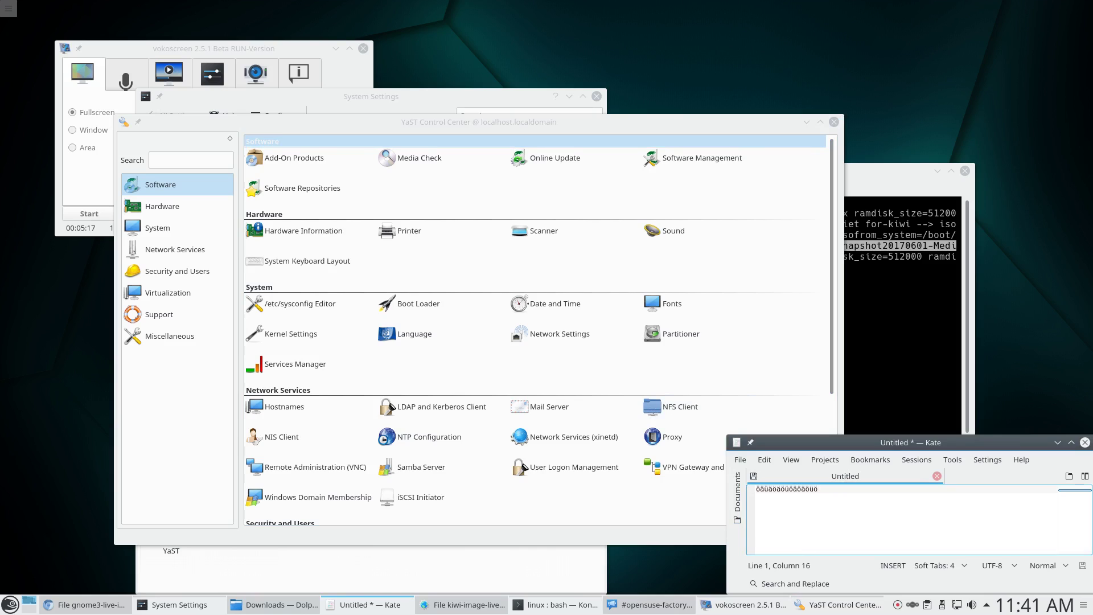